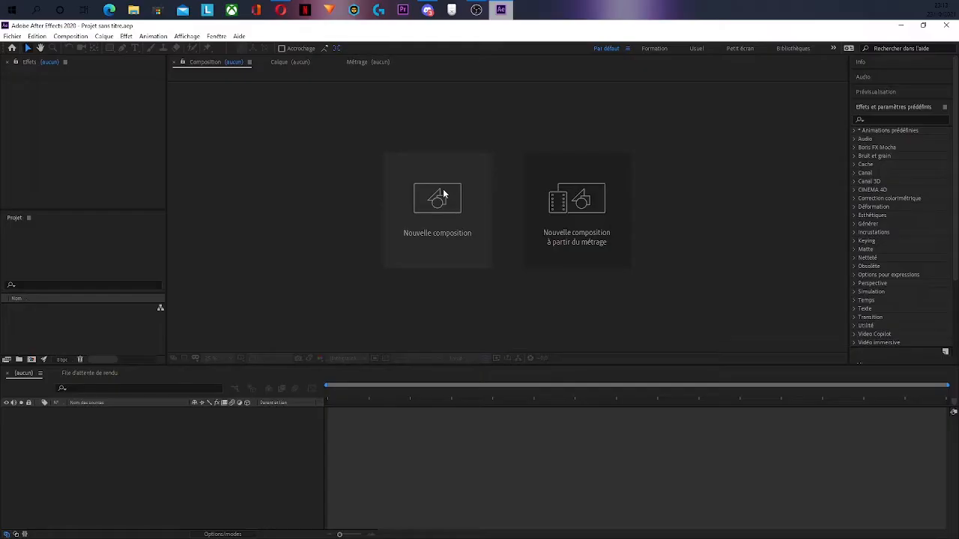
# - Create a new composition named "texte néon"
pyautogui.click(438, 159)
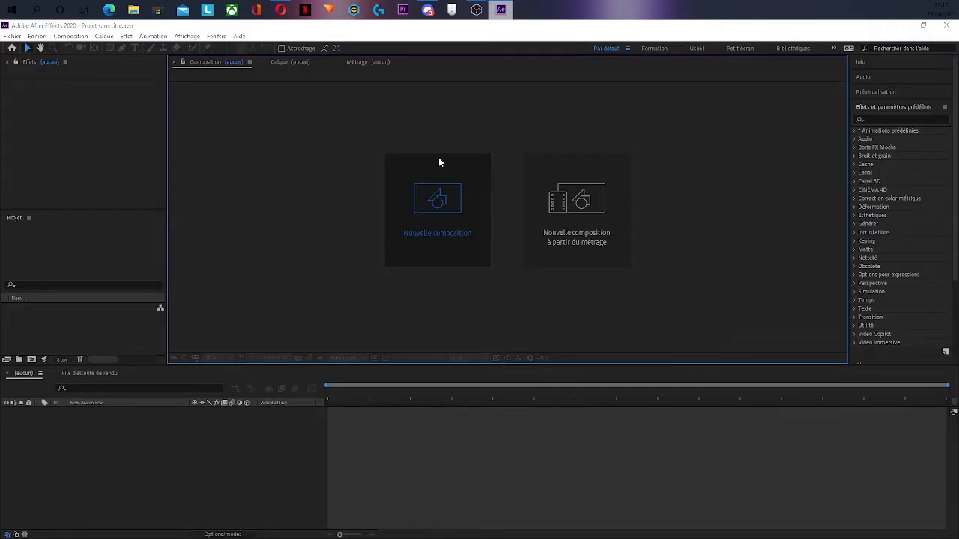
pyautogui.write('te')
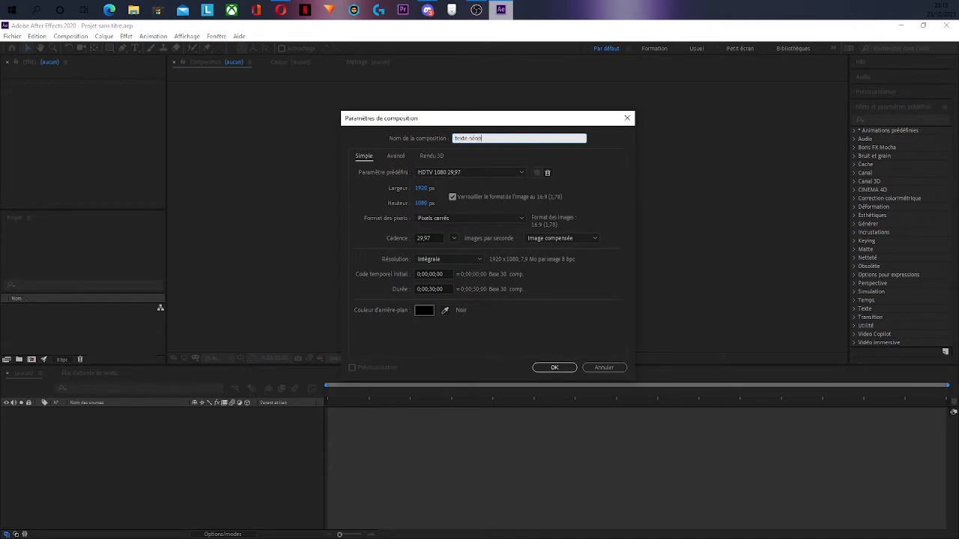
pyautogui.write('xte néon')
pyautogui.click(554, 368)
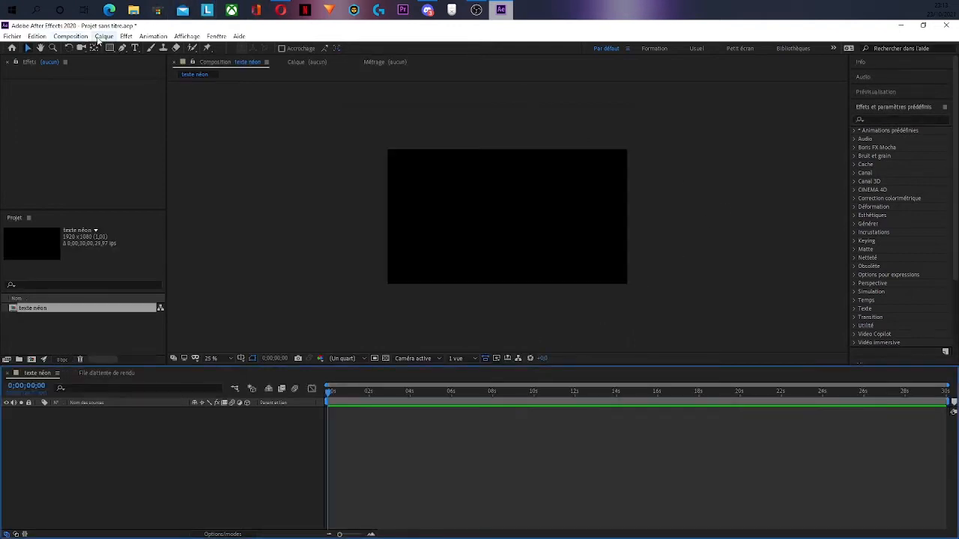
# - Add a text layer reading "Tuto texte néon" to the composition
pyautogui.click(103, 37)
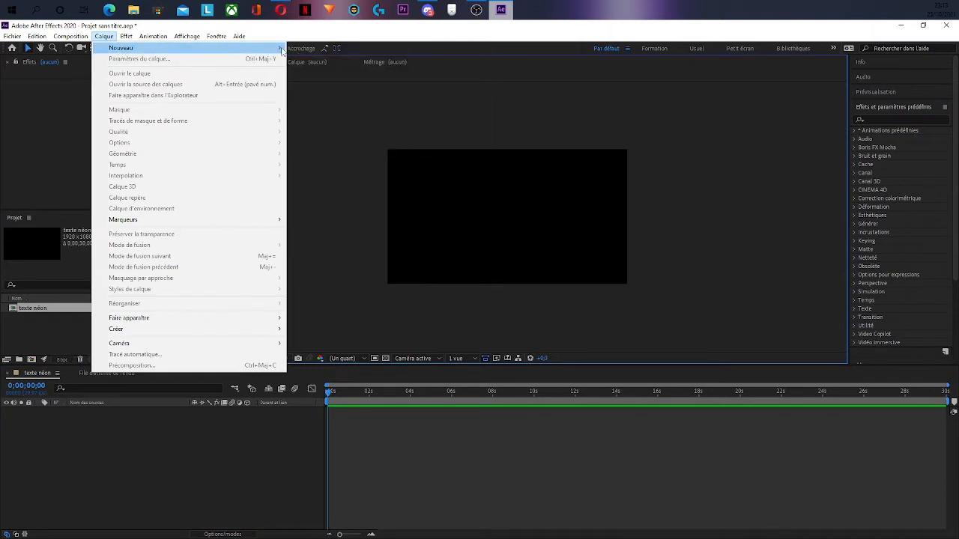
pyautogui.click(306, 48)
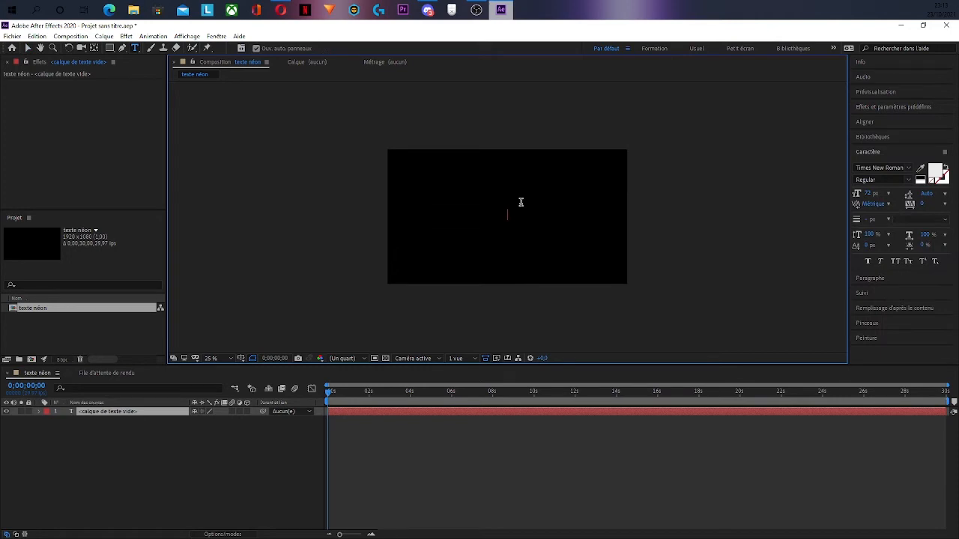
pyautogui.write('Tut')
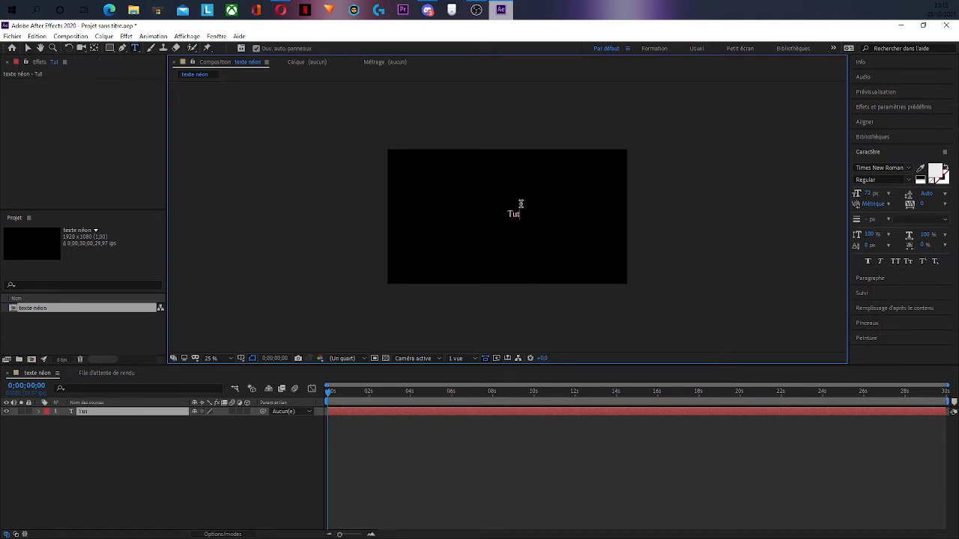
pyautogui.write('o texte néon')
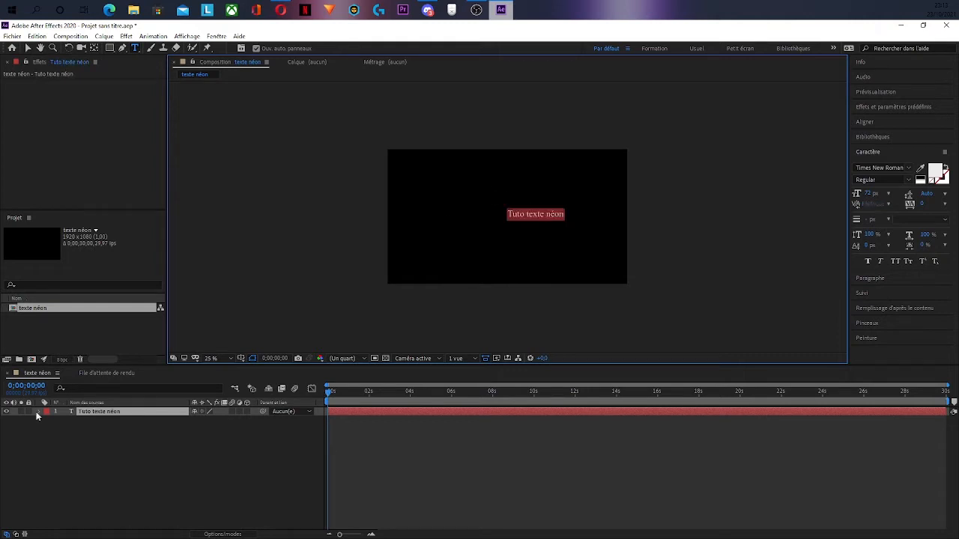
# - Scale the text layer to 424% and move it to position 24, 656 so it spans the frame's width
pyautogui.click(39, 412)
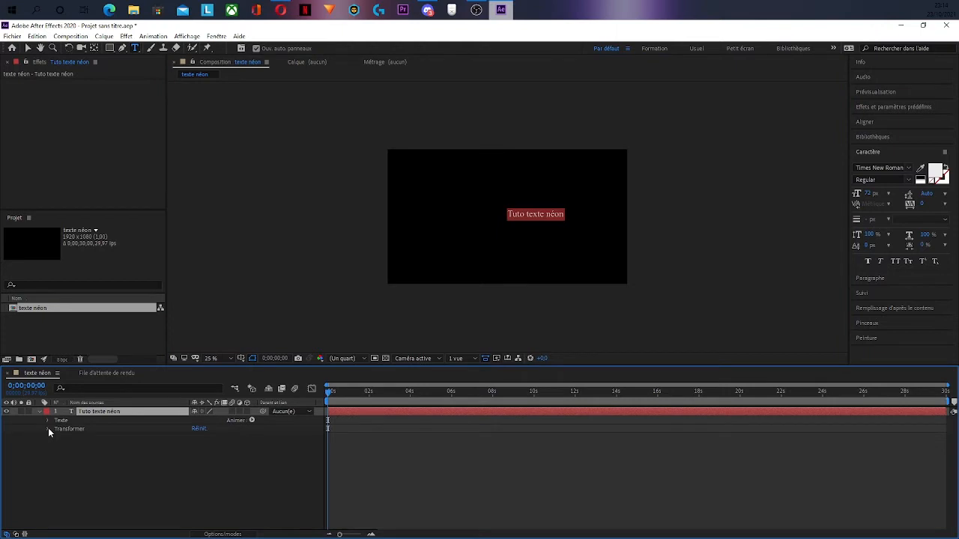
pyautogui.click(47, 428)
pyautogui.moveTo(207, 457); pyautogui.dragTo(521, 269)
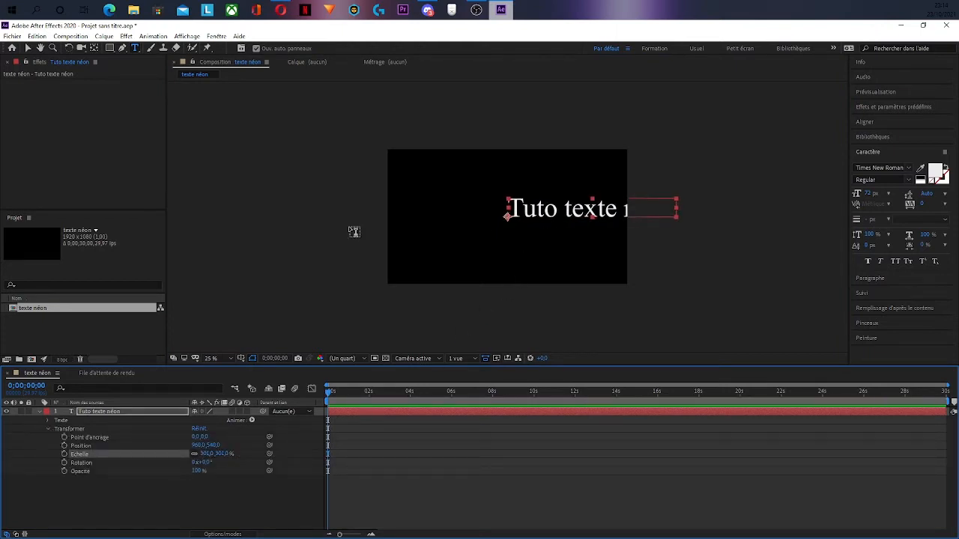
pyautogui.click(27, 47)
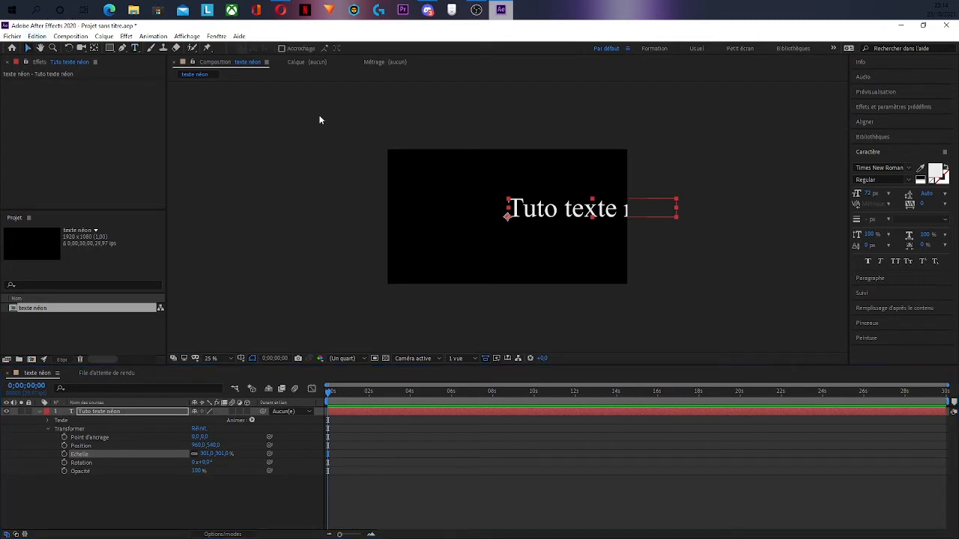
pyautogui.moveTo(530, 206); pyautogui.dragTo(445, 211)
pyautogui.moveTo(215, 447)
pyautogui.mouseDown()
pyautogui.moveTo(244, 447)
pyautogui.moveTo(225, 451)
pyautogui.mouseUp()
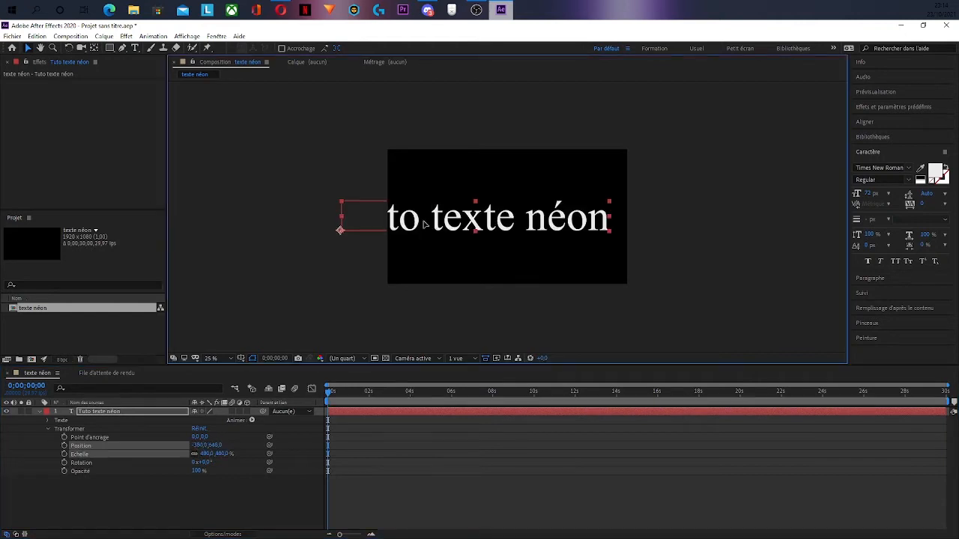
pyautogui.moveTo(403, 221); pyautogui.dragTo(452, 222)
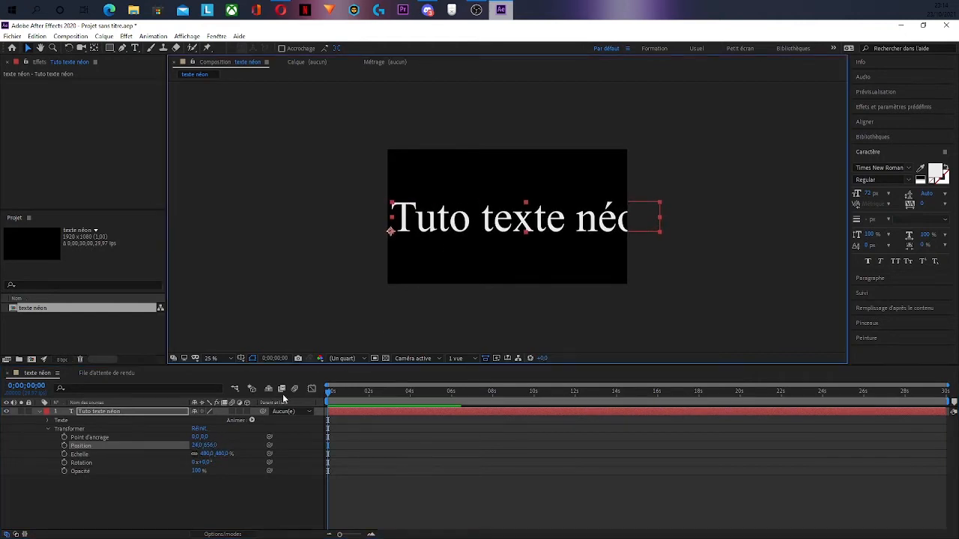
pyautogui.moveTo(225, 454); pyautogui.dragTo(196, 457)
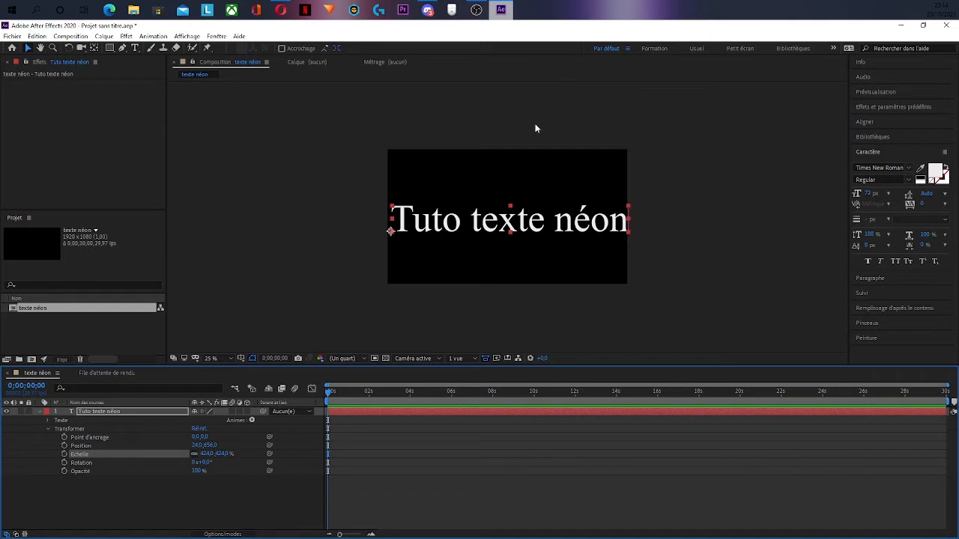
pyautogui.click(508, 122)
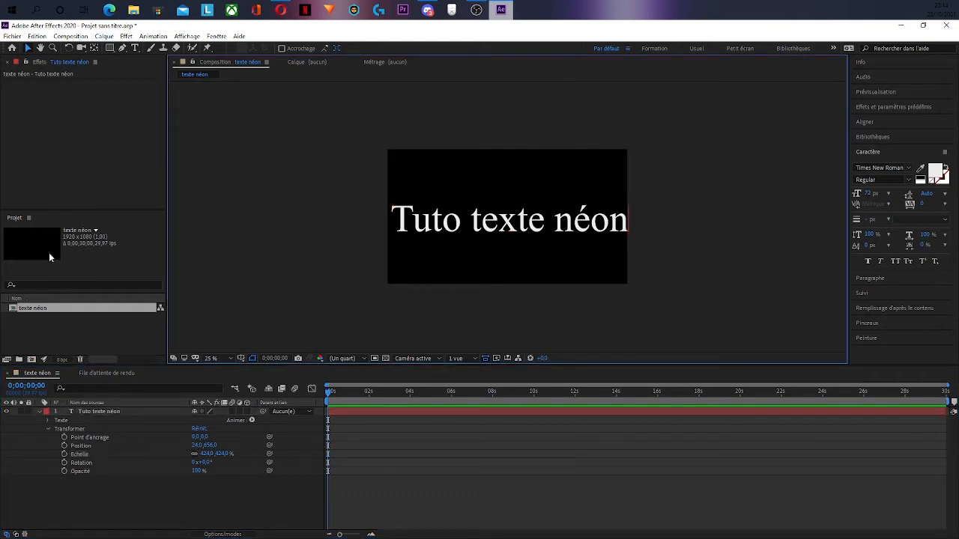
pyautogui.click(39, 412)
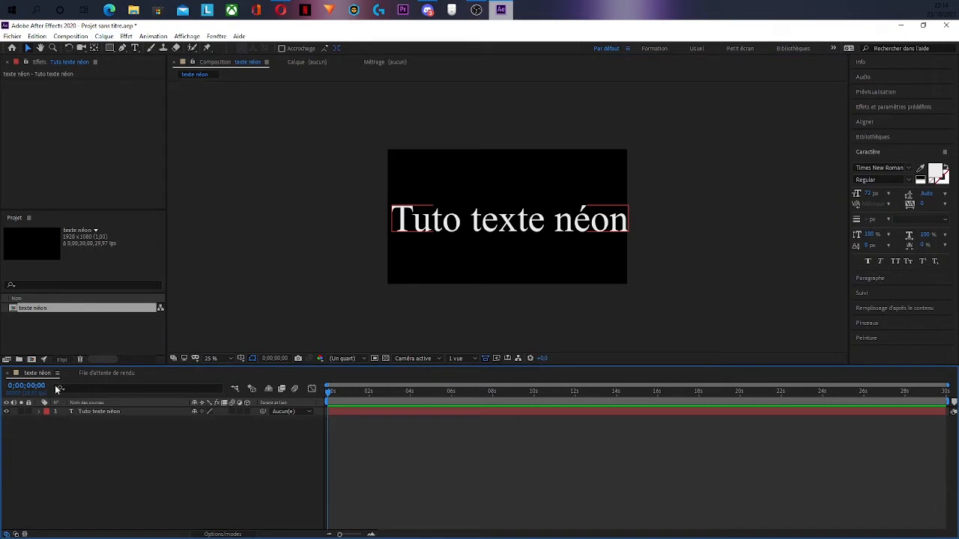
# - Create a white full-frame solid layer named "néon" above the text layer
pyautogui.click(110, 36)
pyautogui.click(104, 36)
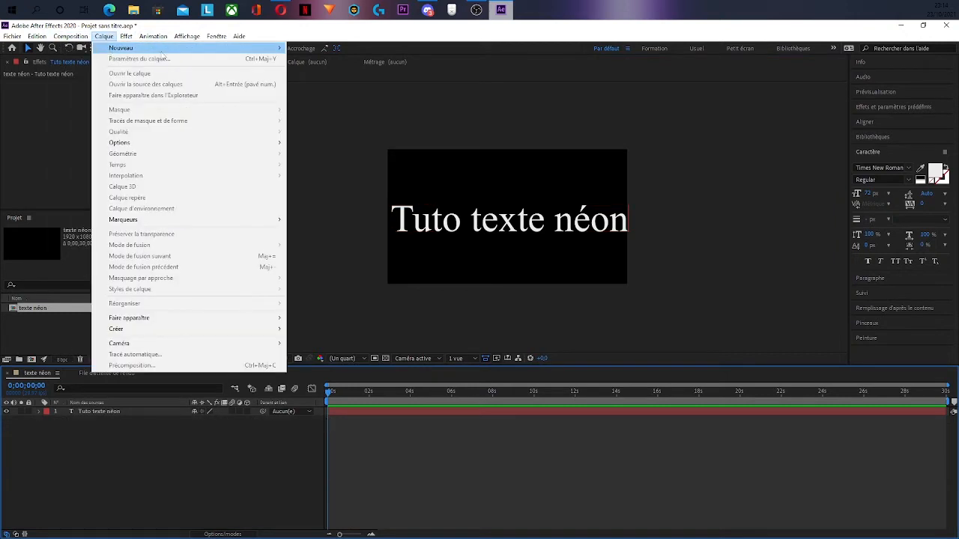
pyautogui.moveTo(127, 48)
pyautogui.click(315, 60)
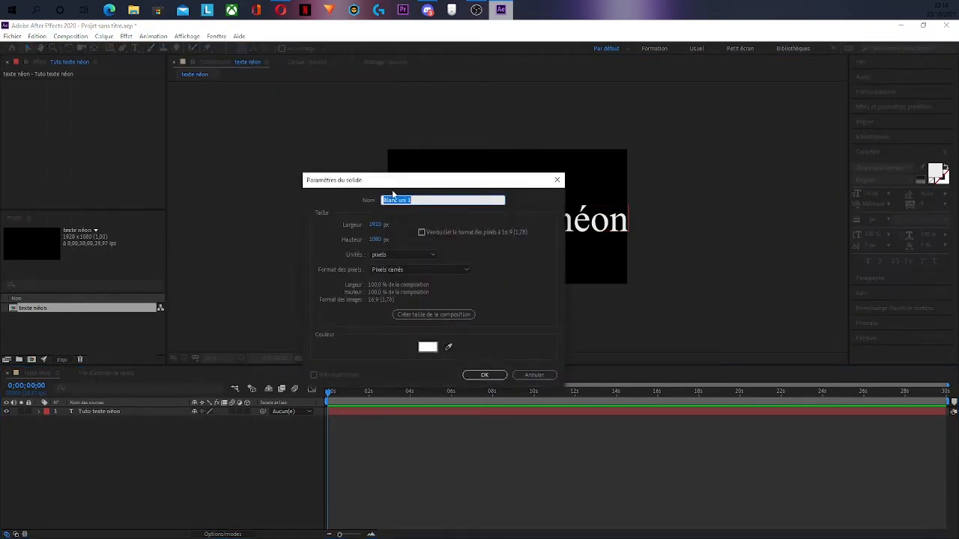
pyautogui.press('BackSpace')
pyautogui.click(496, 374)
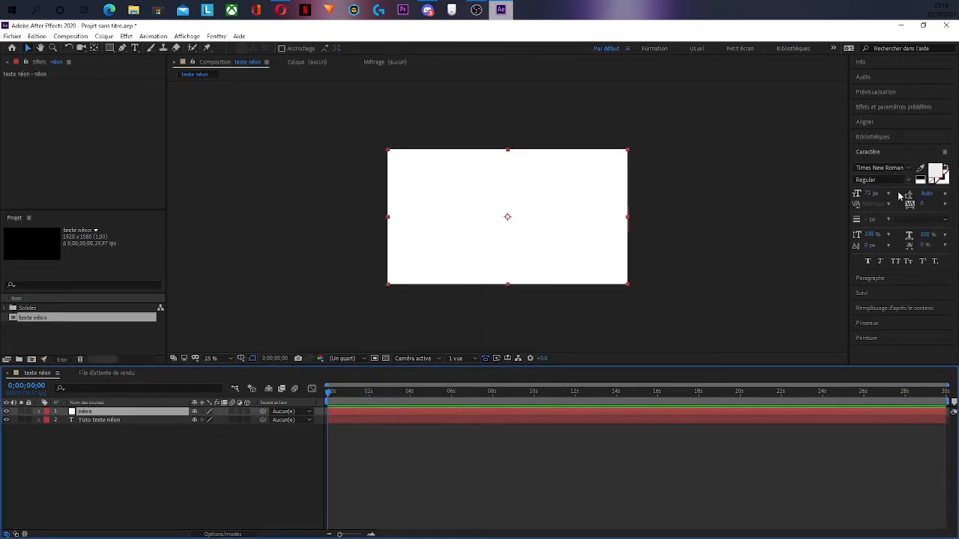
# - Find the Saber effect and apply it to the "néon" solid
pyautogui.click(907, 109)
pyautogui.click(898, 119)
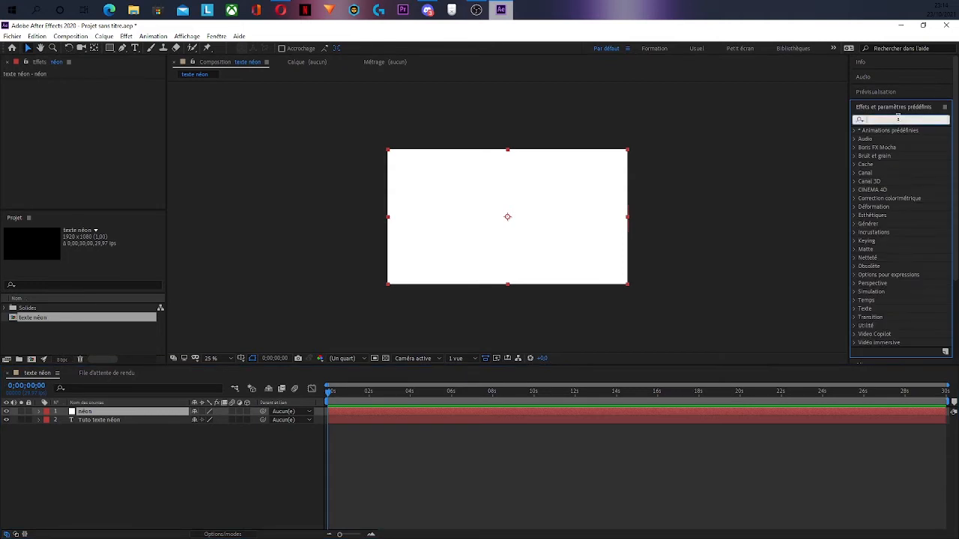
pyautogui.write('saber')
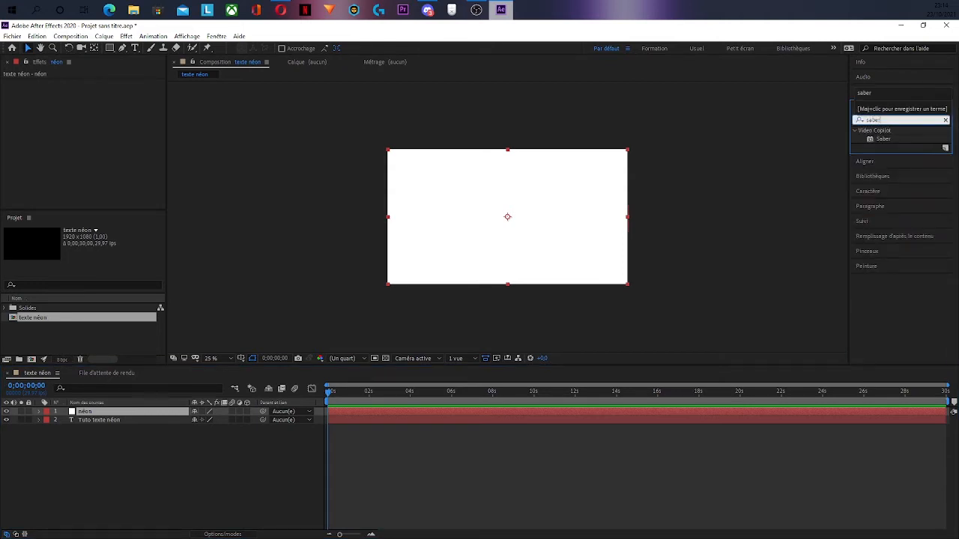
pyautogui.doubleClick(883, 139)
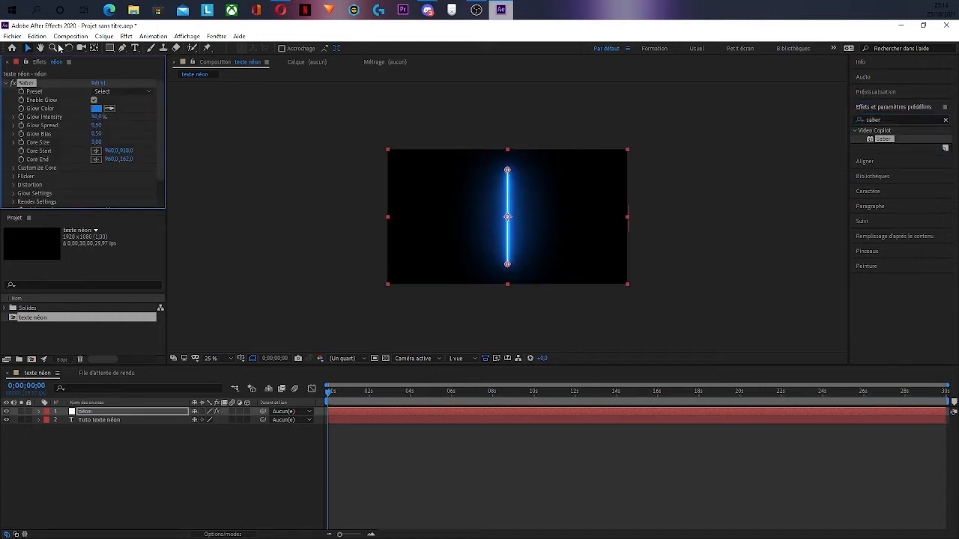
# - Set Saber's core type to Text Layer and use "Tuto texte néon" as its text layer
pyautogui.click(13, 169)
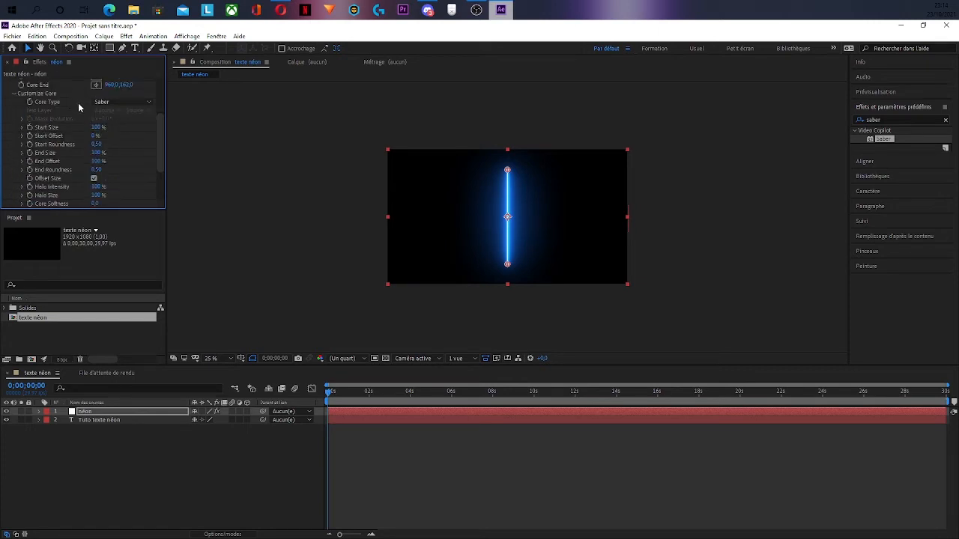
pyautogui.click(119, 103)
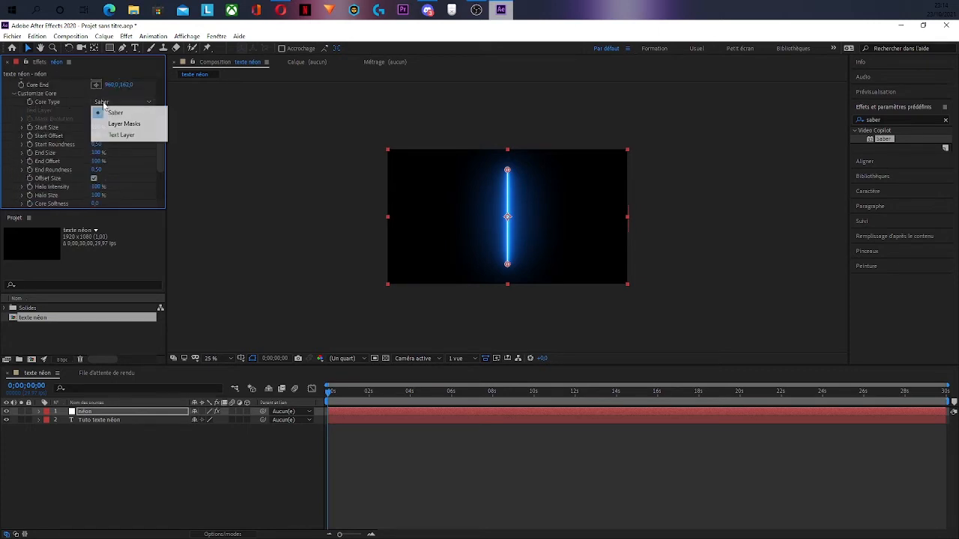
pyautogui.click(122, 135)
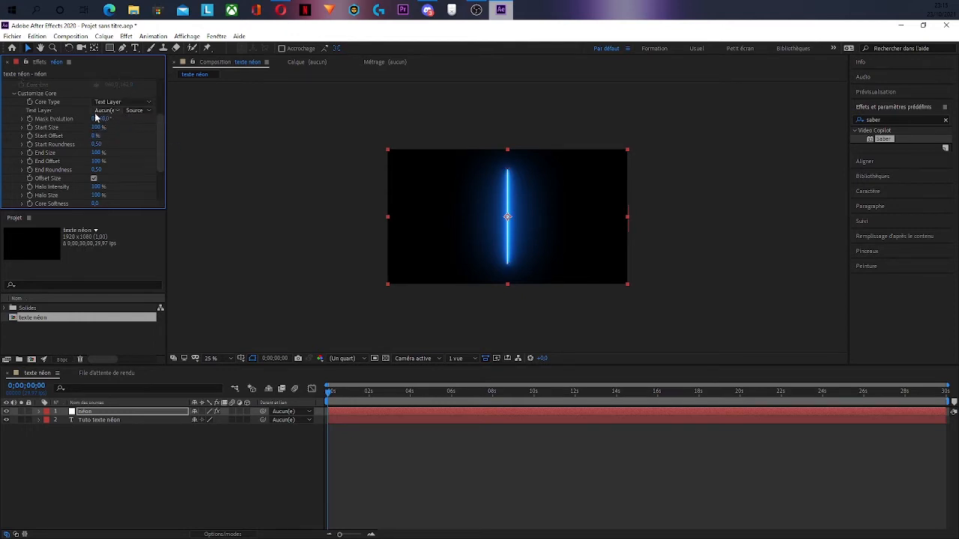
pyautogui.click(105, 111)
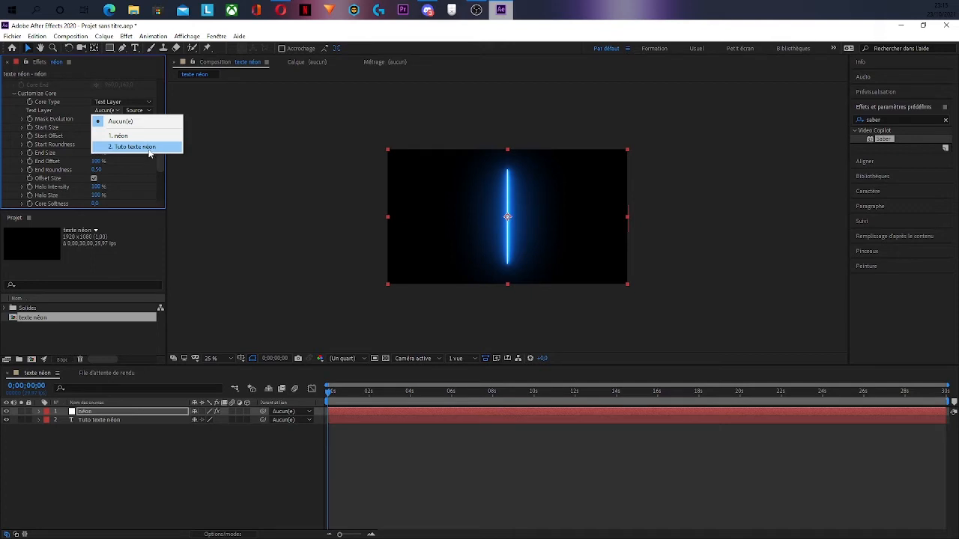
pyautogui.click(149, 148)
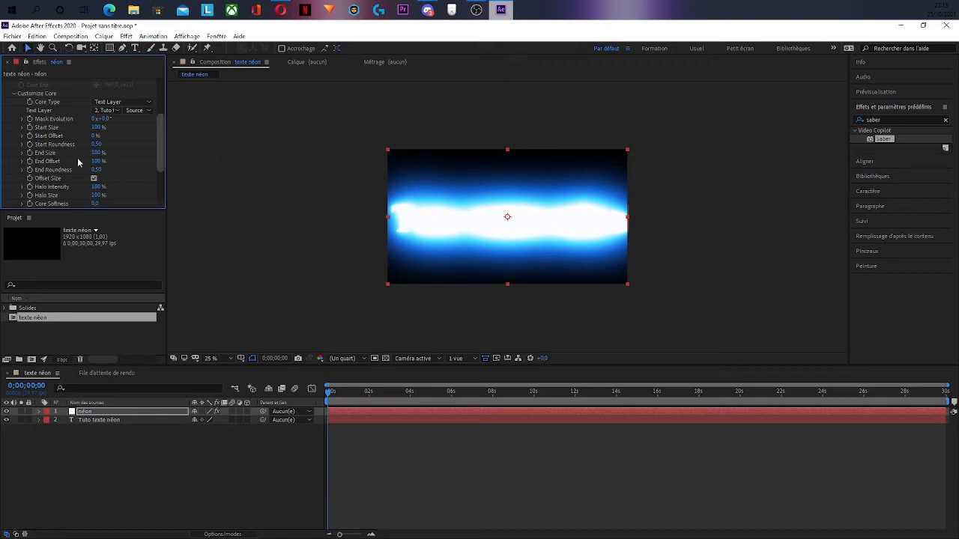
# - Reduce Saber's glow intensity to 17% and its glow spread to 0.28
pyautogui.scroll(5, 77, 158)
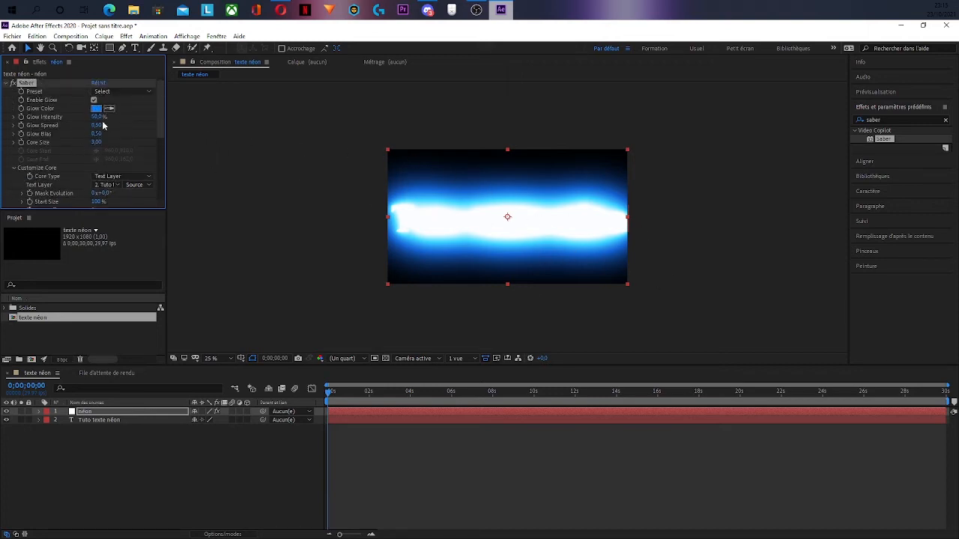
pyautogui.moveTo(93, 119)
pyautogui.mouseDown()
pyautogui.moveTo(101, 122)
pyautogui.moveTo(74, 119)
pyautogui.moveTo(96, 130)
pyautogui.moveTo(76, 130)
pyautogui.moveTo(88, 130)
pyautogui.mouseUp()
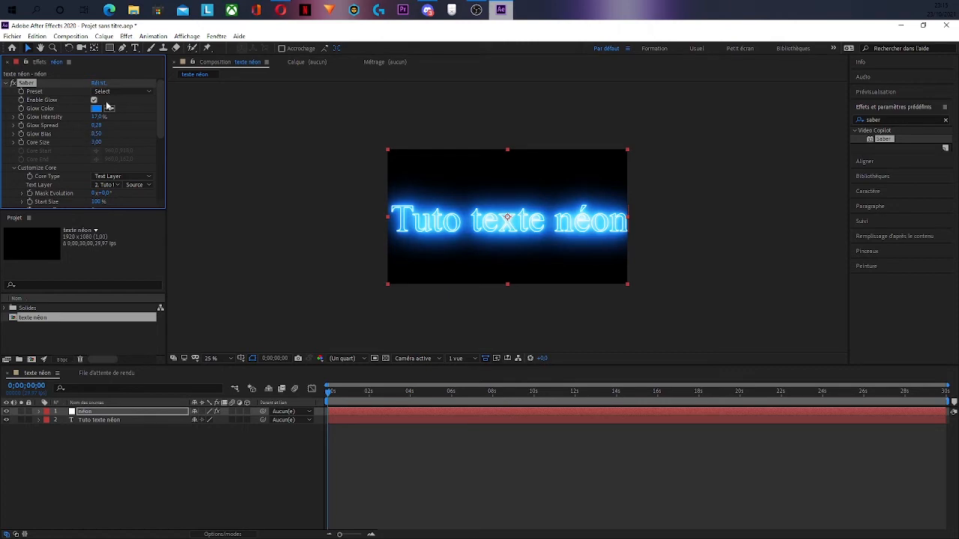
# - Try Saber's Patronus preset with glow intensity lowered to 25%, and also the Electric preset
pyautogui.click(106, 93)
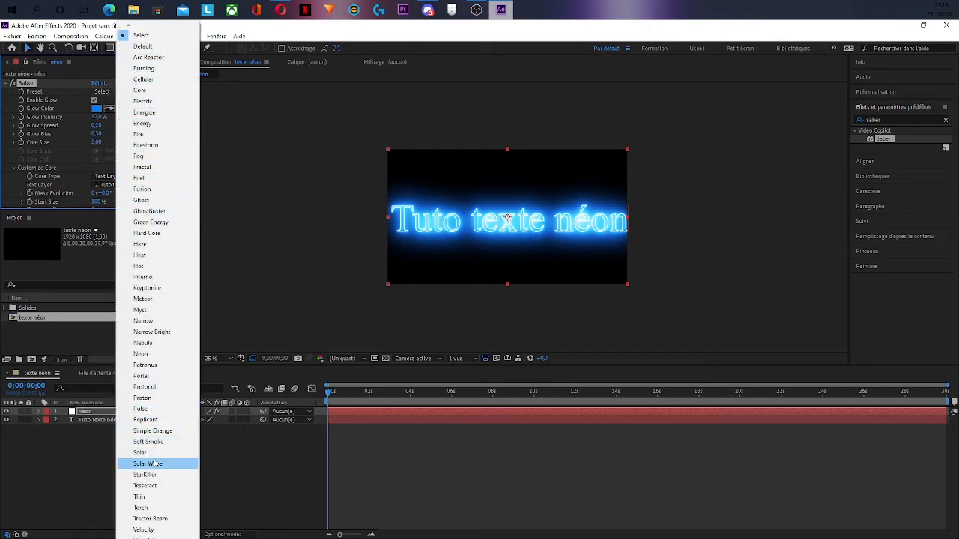
pyautogui.click(145, 365)
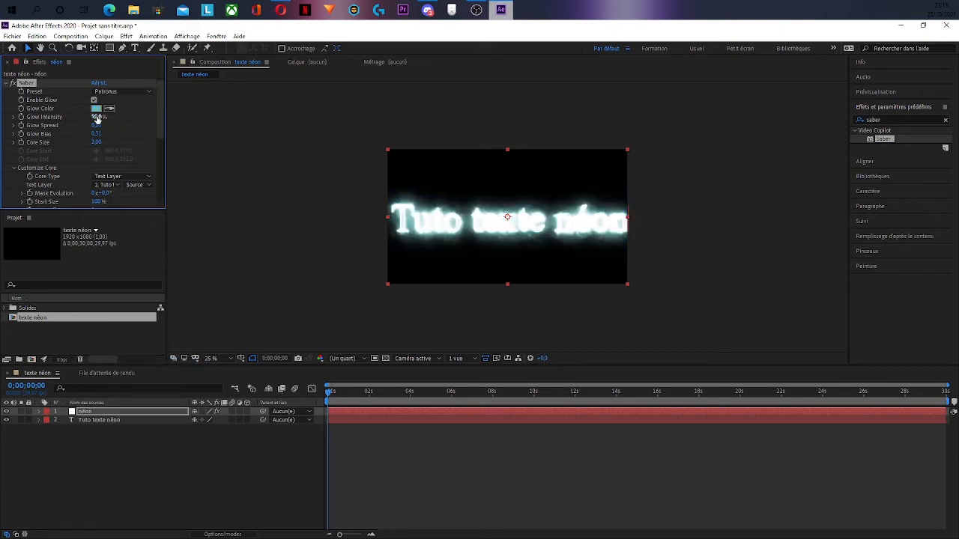
pyautogui.moveTo(95, 117); pyautogui.dragTo(85, 117)
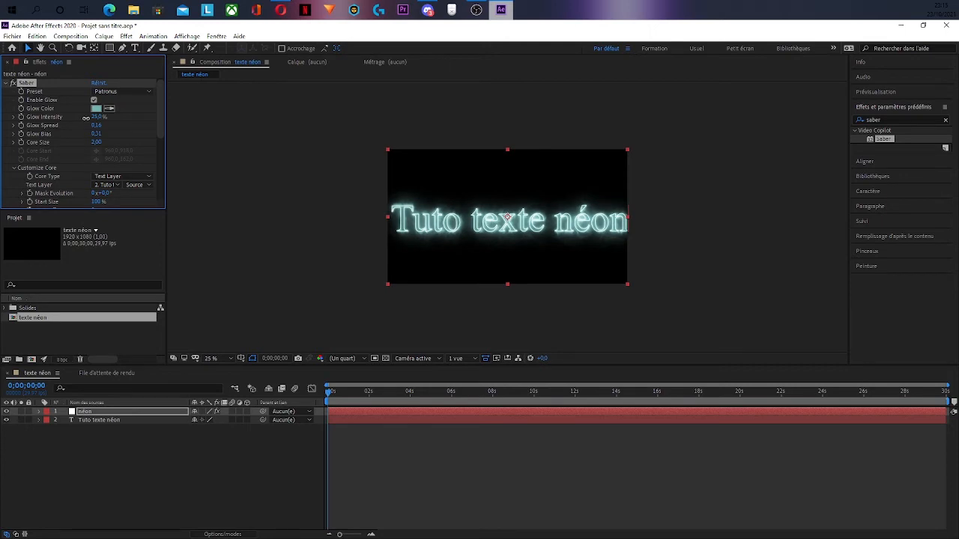
pyautogui.click(109, 92)
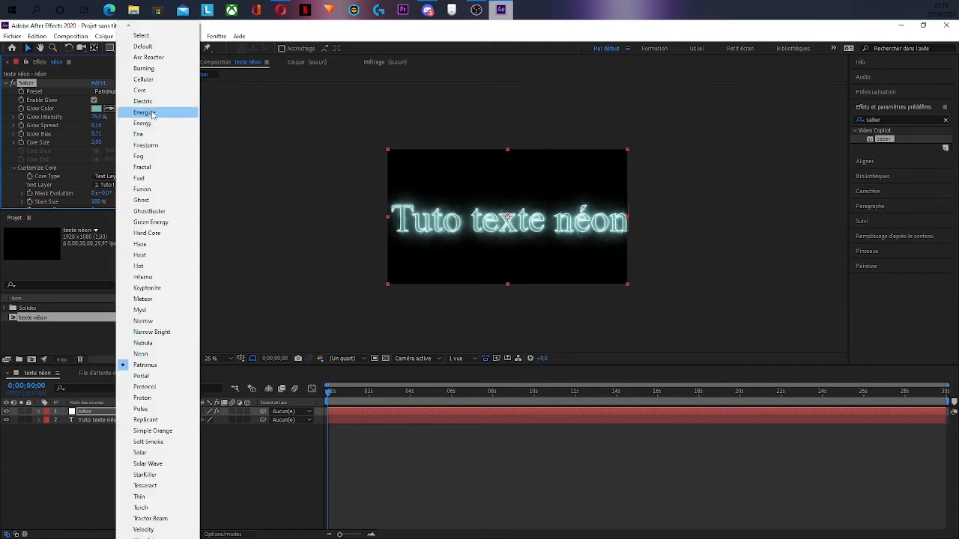
pyautogui.click(142, 101)
# - Apply Saber's Energy preset and lower its glow intensity until the letters are legible
pyautogui.click(121, 90)
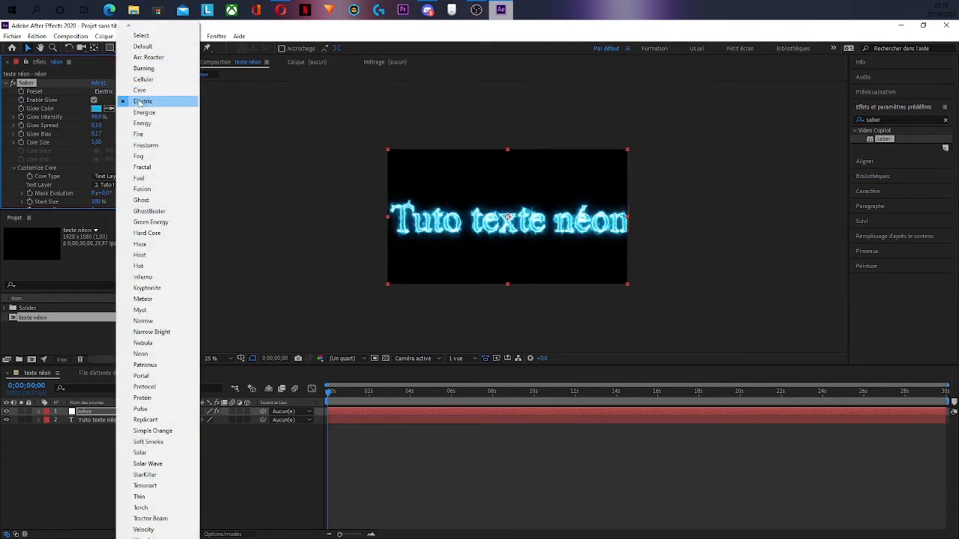
pyautogui.click(142, 123)
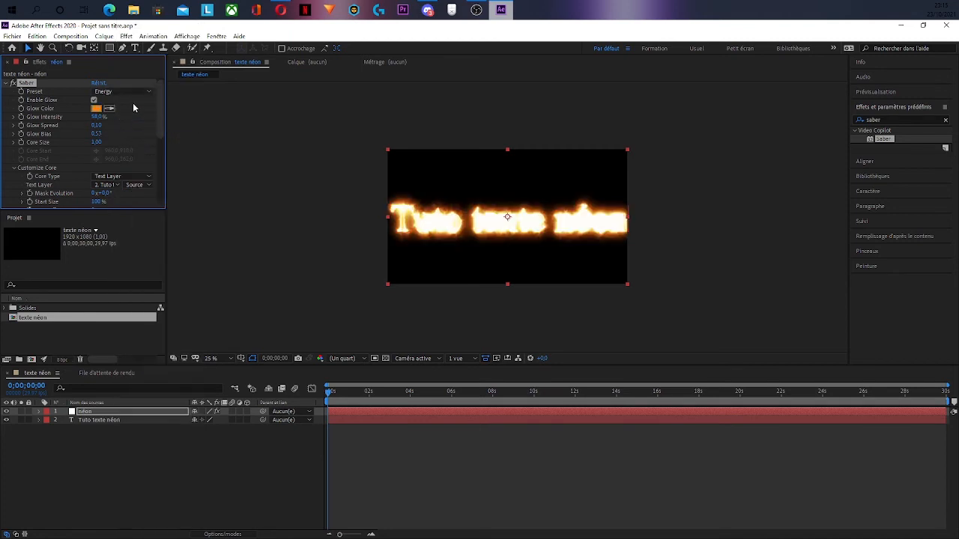
pyautogui.moveTo(97, 118); pyautogui.dragTo(89, 118)
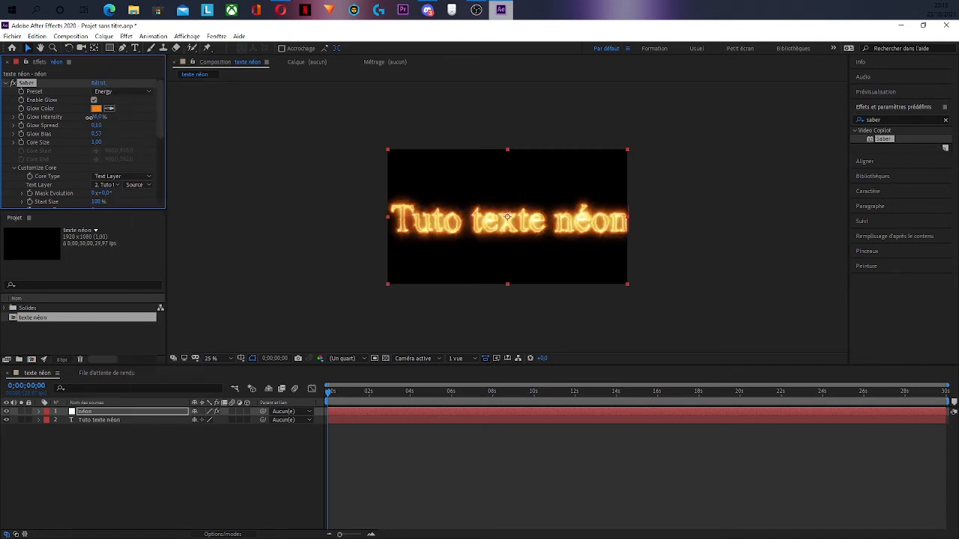
# - Switch the Saber effect on the néon layer to the Proton preset
pyautogui.click(112, 91)
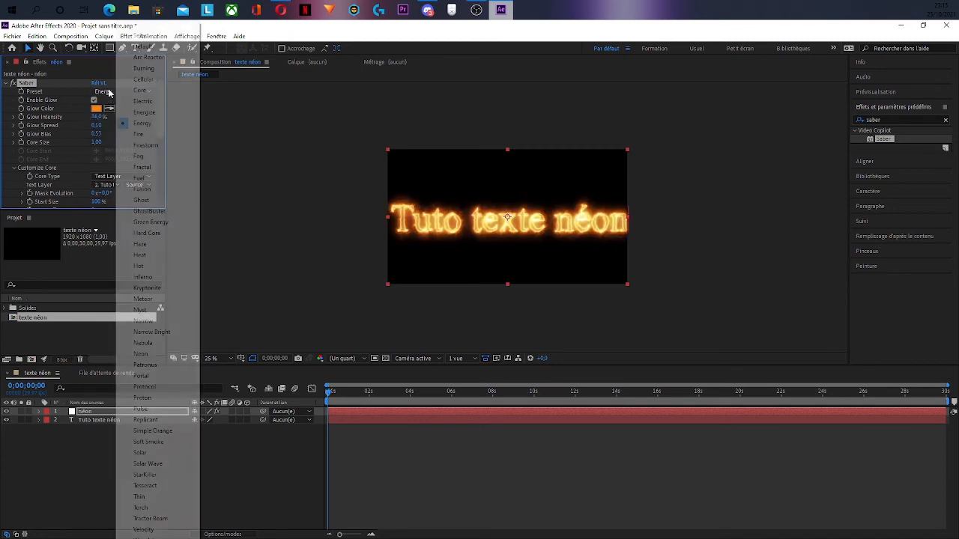
pyautogui.click(144, 398)
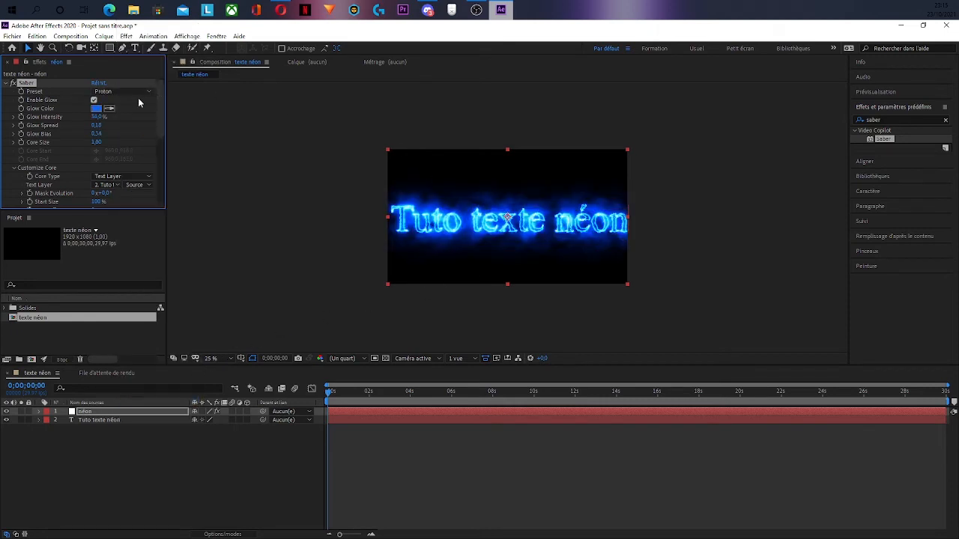
# - Set Saber's End Offset to 0% on the first frame and start keyframing it there
pyautogui.scroll(-3, 120, 169)
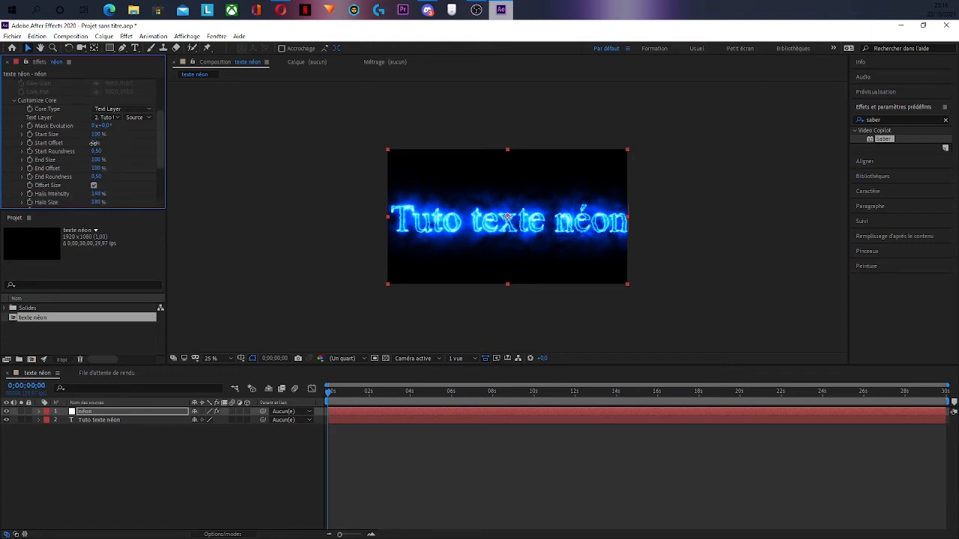
pyautogui.moveTo(93, 142); pyautogui.dragTo(73, 135)
pyautogui.moveTo(104, 170); pyautogui.dragTo(46, 167)
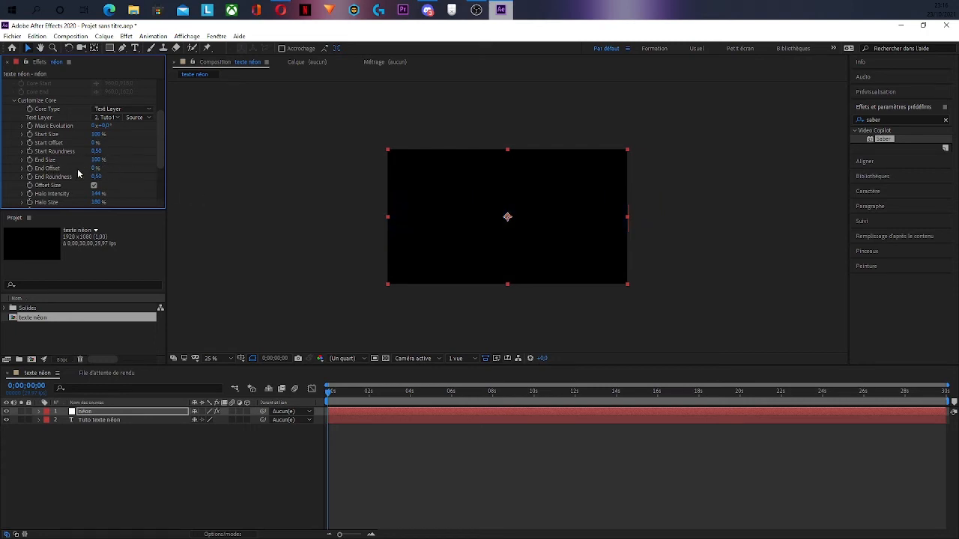
pyautogui.click(30, 169)
# - Advance four frames to 0;00;00;04 and keyframe Saber's End Offset at 14%
pyautogui.press('pagedown')
pyautogui.press('pagedown')
pyautogui.press('pagedown')
pyautogui.press('pagedown')
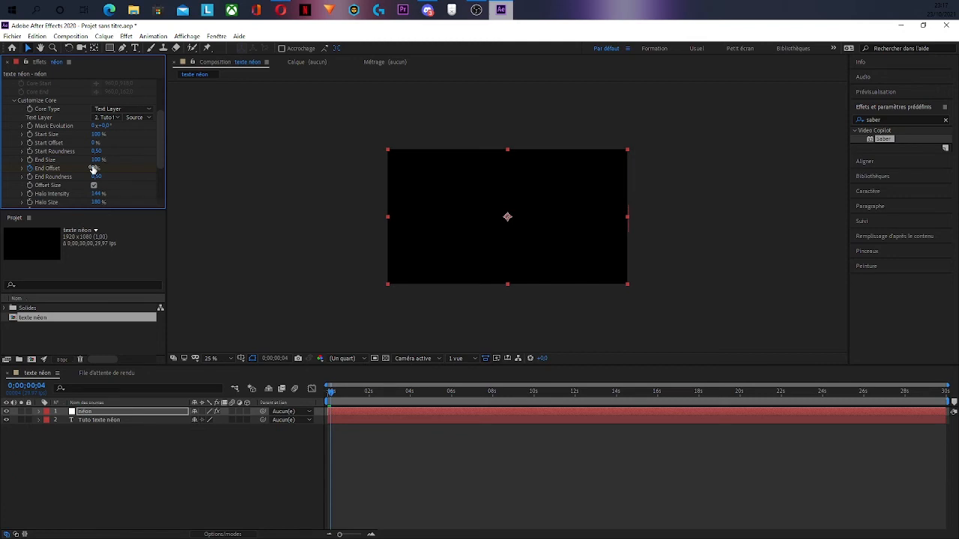
pyautogui.moveTo(95, 168); pyautogui.dragTo(98, 168)
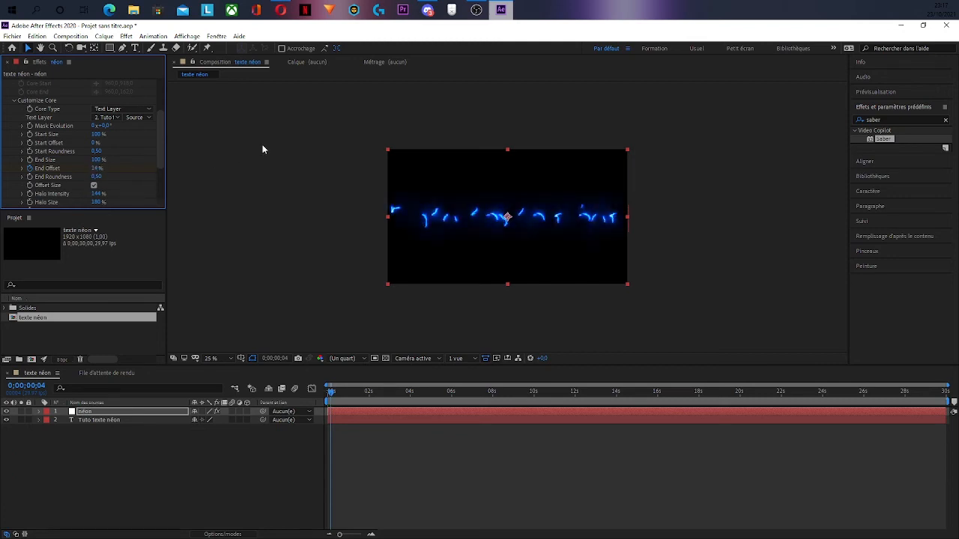
# - Keyframe Saber's End Offset progressively higher over the following frames, reaching 100% at 0;00;01;01
pyautogui.press('space')
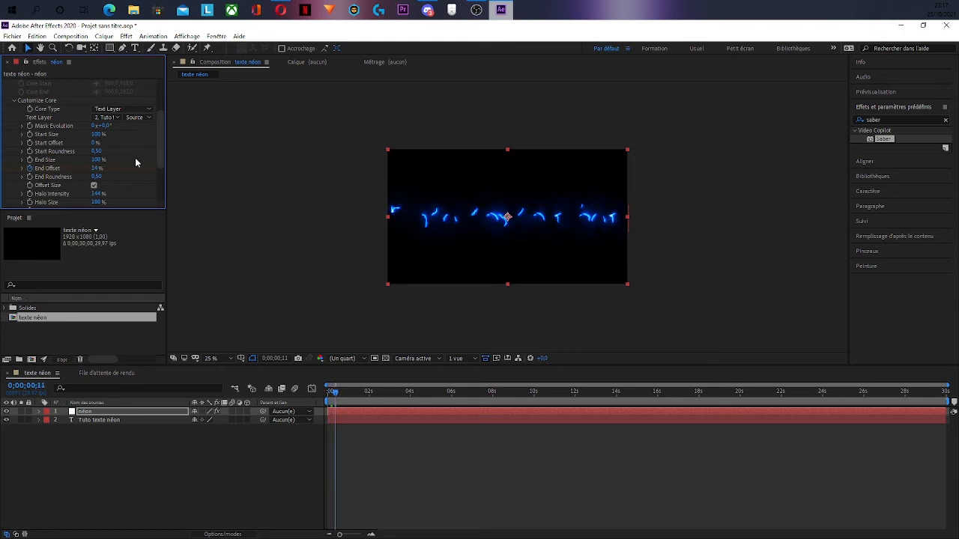
pyautogui.moveTo(98, 168); pyautogui.dragTo(107, 173)
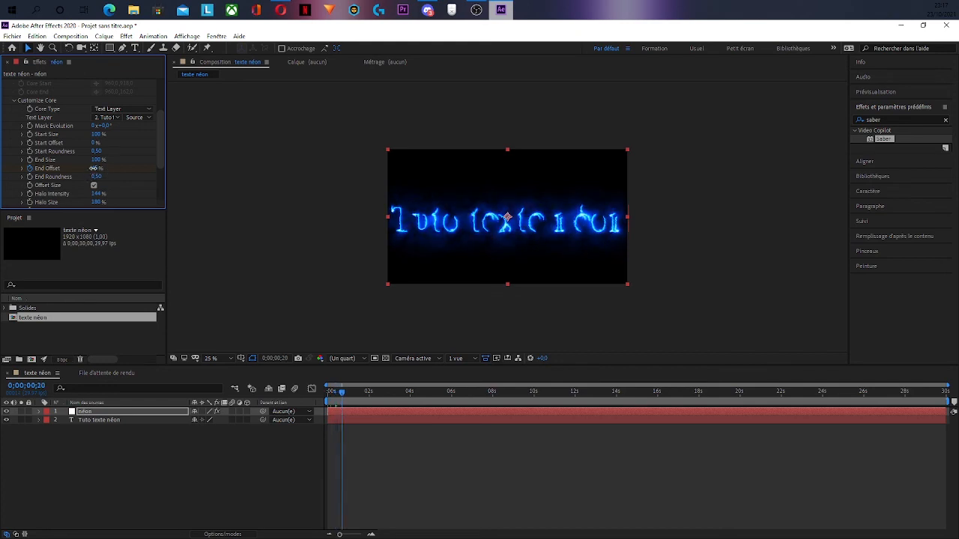
pyautogui.moveTo(96, 168); pyautogui.dragTo(110, 176)
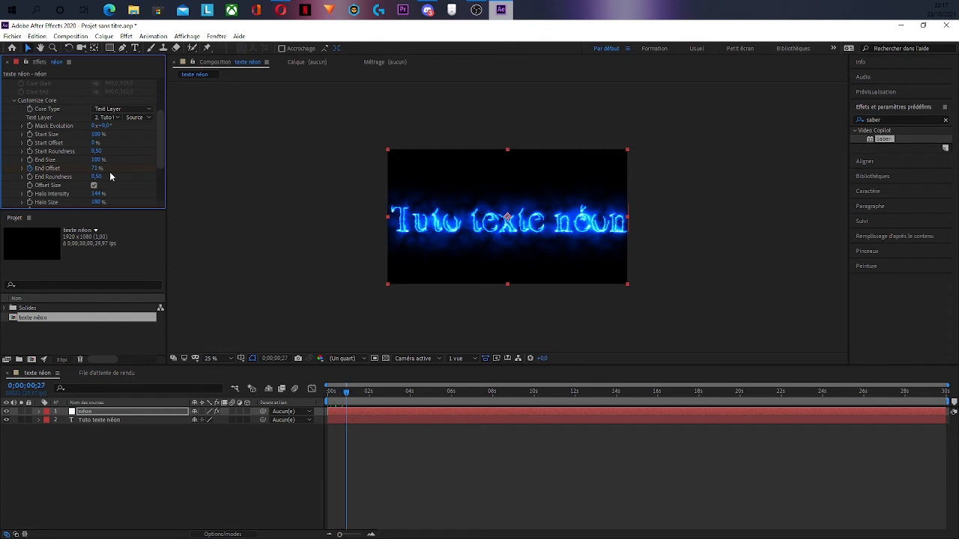
pyautogui.moveTo(96, 166); pyautogui.dragTo(104, 167)
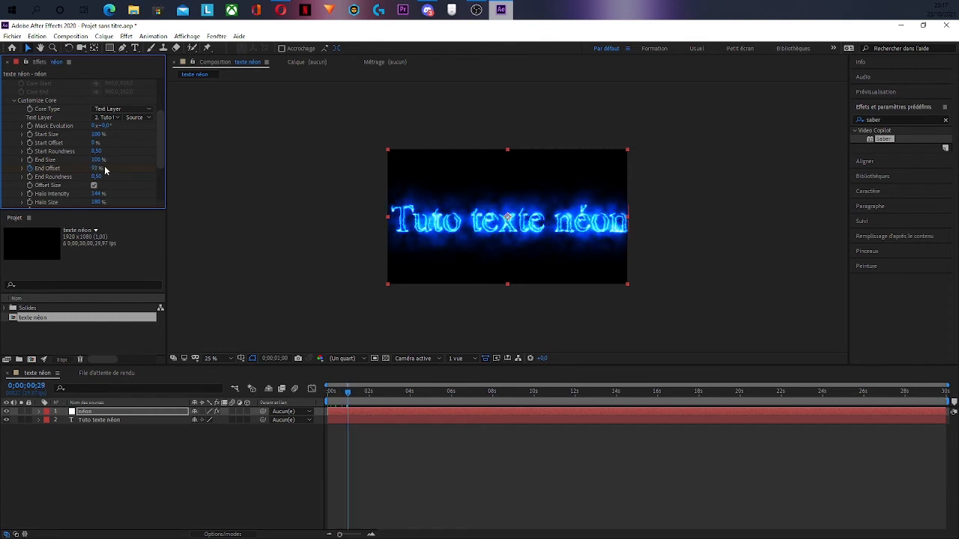
pyautogui.moveTo(92, 166); pyautogui.dragTo(112, 167)
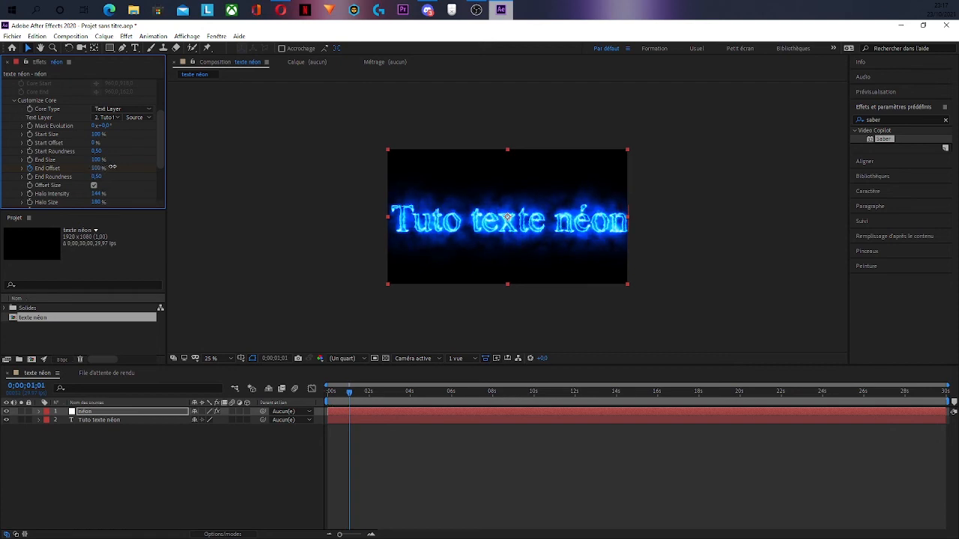
# - Play the neon text reveal from the start of the composition to check the animation
pyautogui.moveTo(350, 395); pyautogui.dragTo(328, 394)
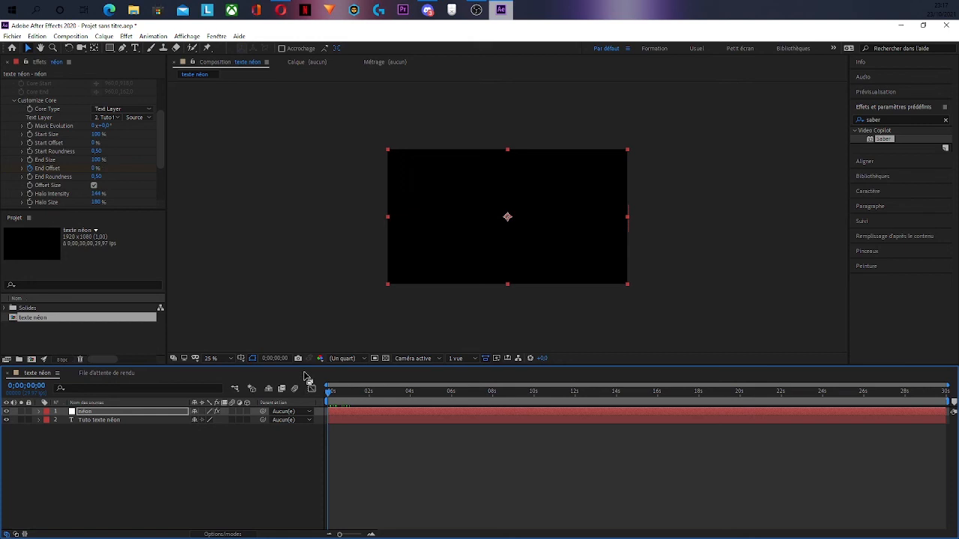
pyautogui.press('space')
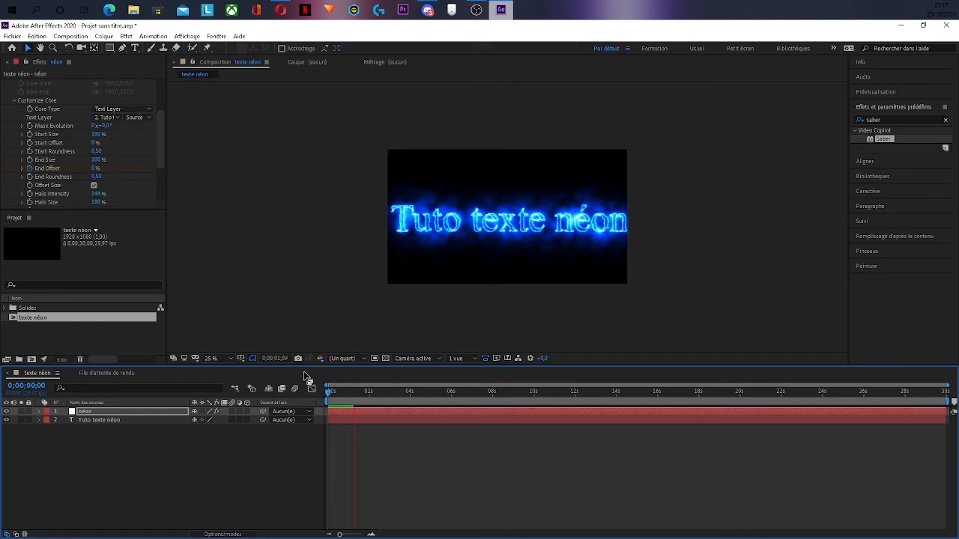
pyautogui.press('space')
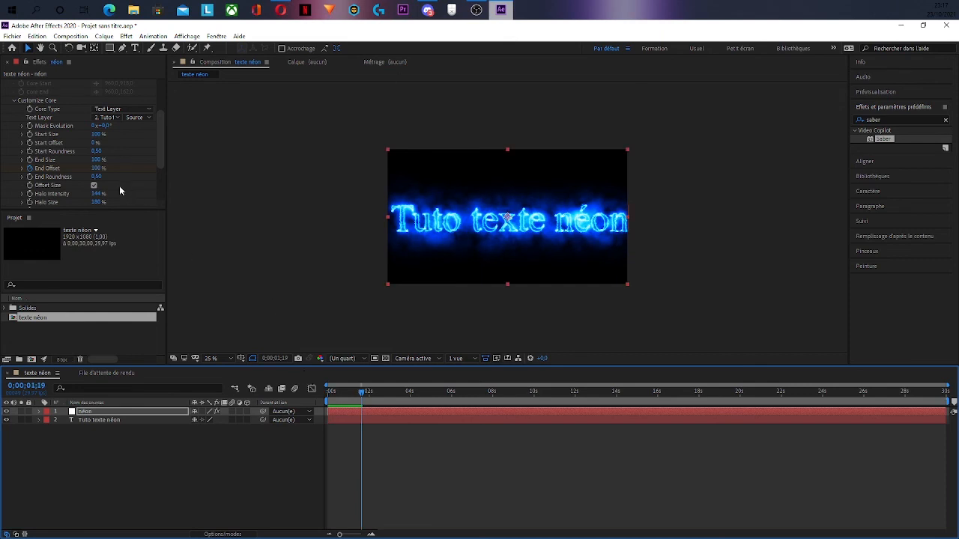
# - Set Saber's Core Softness to 0.9
pyautogui.scroll(-1, 119, 191)
pyautogui.moveTo(94, 190); pyautogui.dragTo(111, 189)
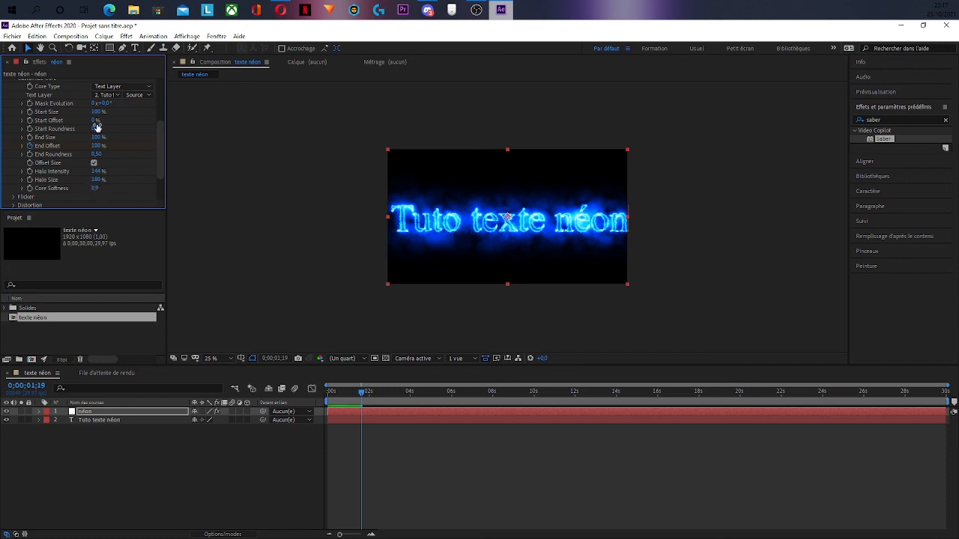
pyautogui.moveTo(101, 140); pyautogui.dragTo(100, 147)
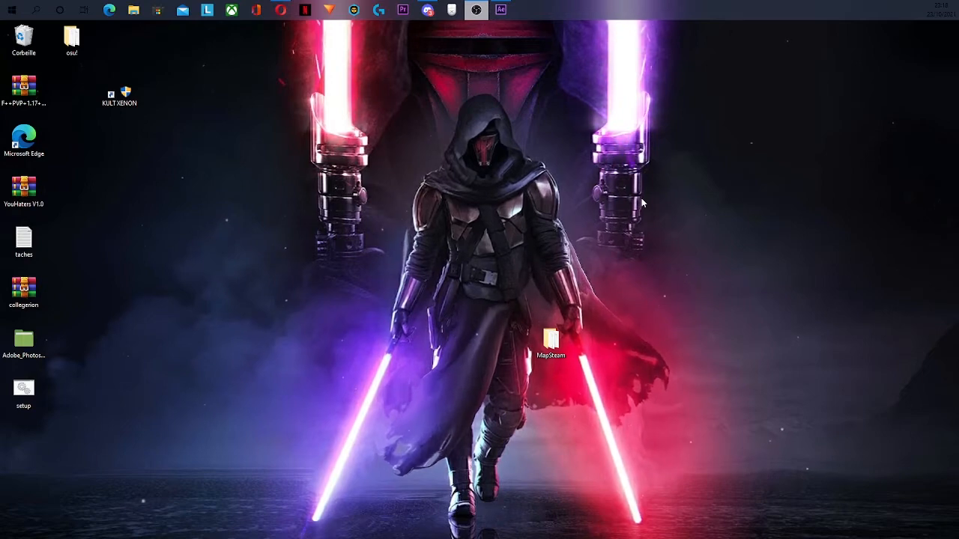